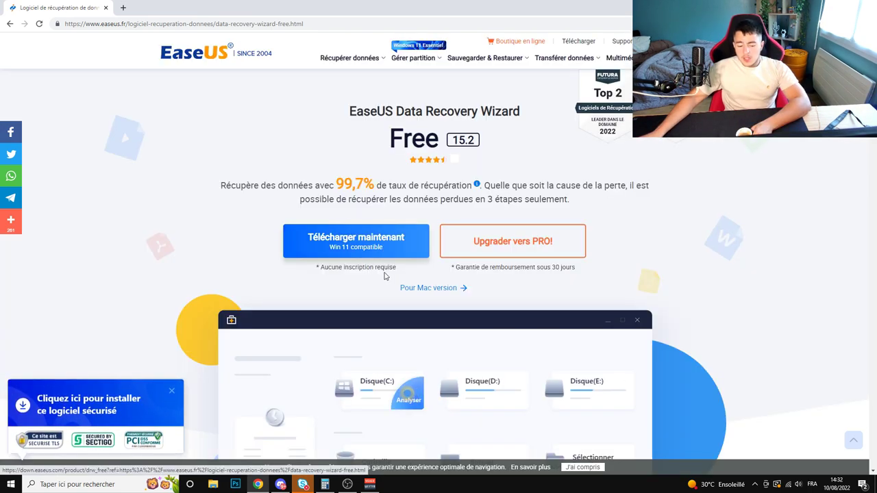
Download the free edition of EaseUS Data Recovery Wizard and launch its installer.
{"action": "left_click", "coordinate": [380, 249]}
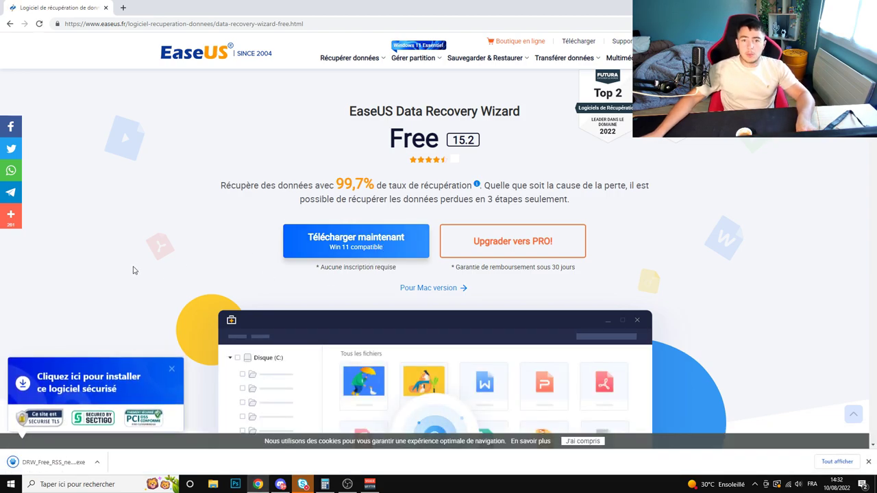
{"action": "left_click", "coordinate": [39, 462]}
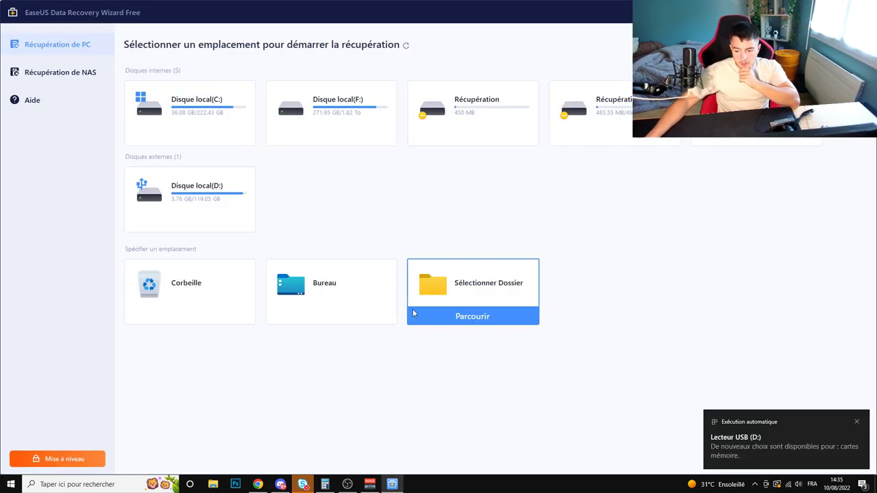
Scan the external drive Disque local (D:) for lost files and stop the deep scan early.
{"action": "mouse_move", "coordinate": [207, 195]}
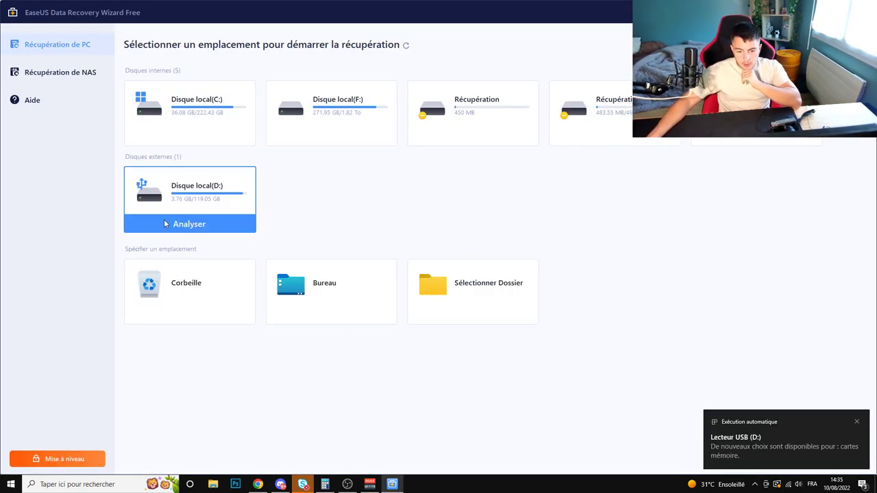
{"action": "left_click", "coordinate": [221, 202]}
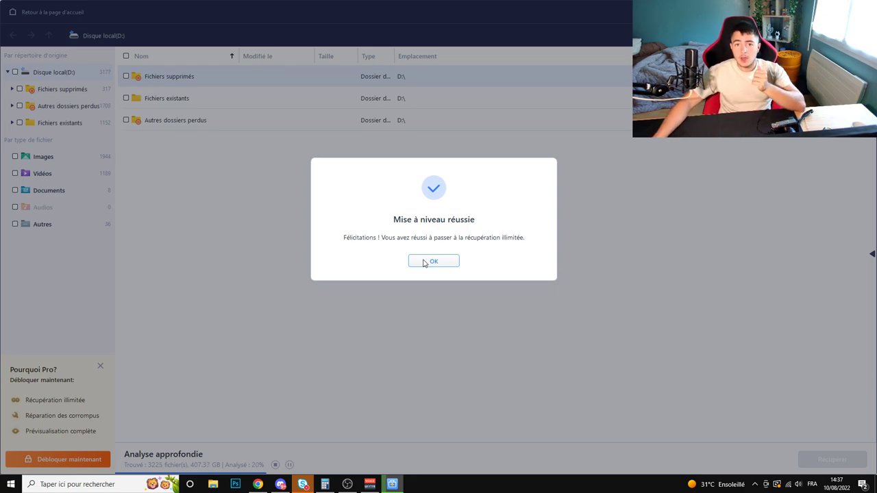
{"action": "left_click", "coordinate": [434, 261]}
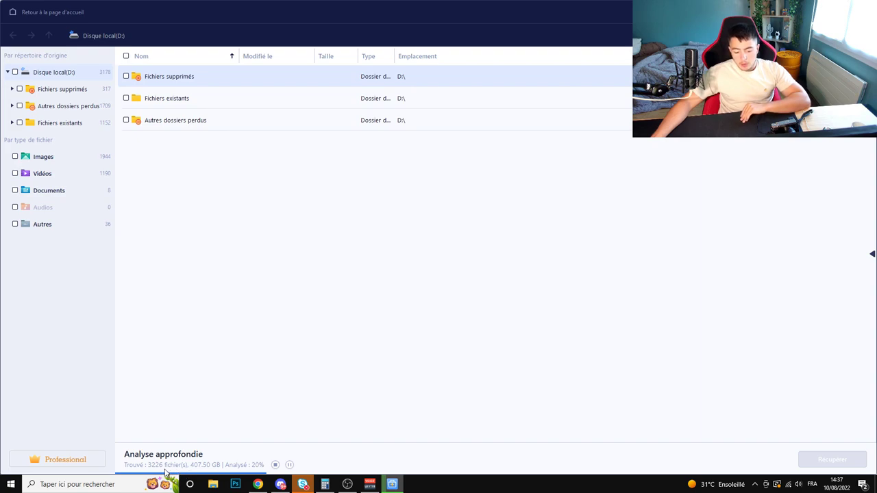
{"action": "left_click", "coordinate": [277, 465]}
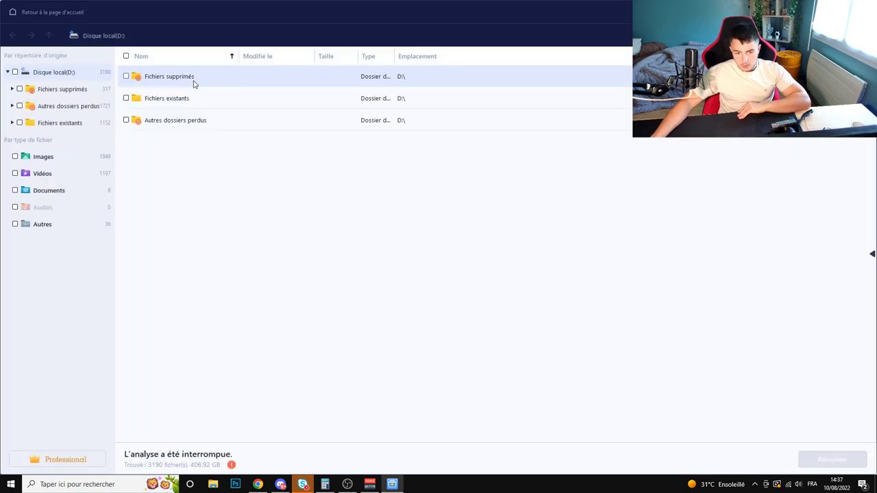
Open the 102_PANA folder in DCIM under the deleted files and preview P1020807.MP4.
{"action": "double_click", "coordinate": [193, 83]}
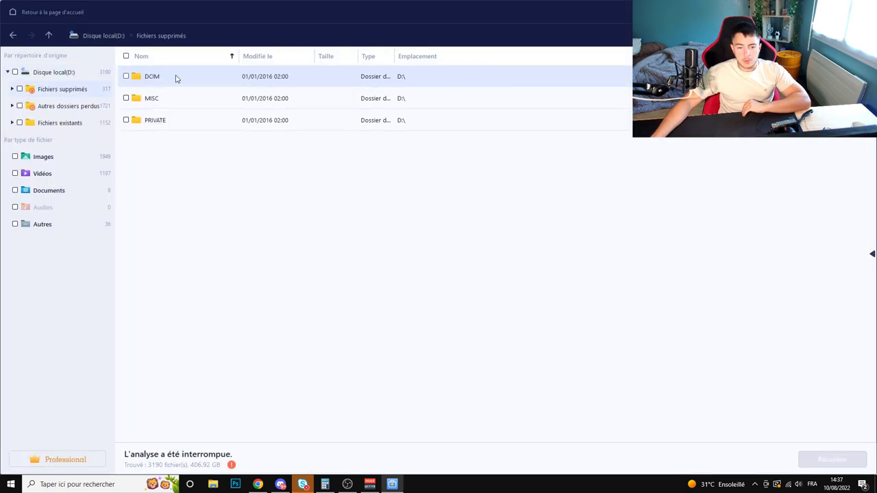
{"action": "double_click", "coordinate": [176, 79]}
{"action": "double_click", "coordinate": [180, 121]}
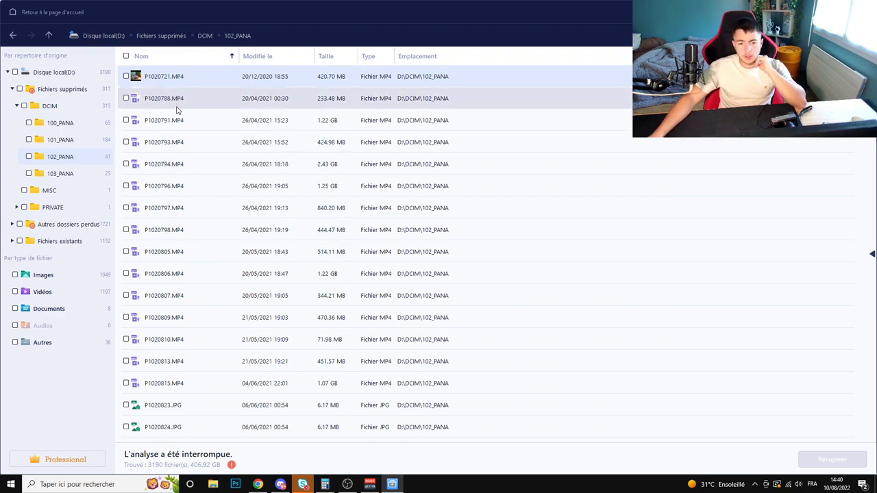
{"action": "scroll", "coordinate": [188, 226], "scroll_direction": "down", "scroll_amount": 3}
{"action": "scroll", "coordinate": [181, 413], "scroll_direction": "up", "scroll_amount": 2}
{"action": "double_click", "coordinate": [191, 279]}
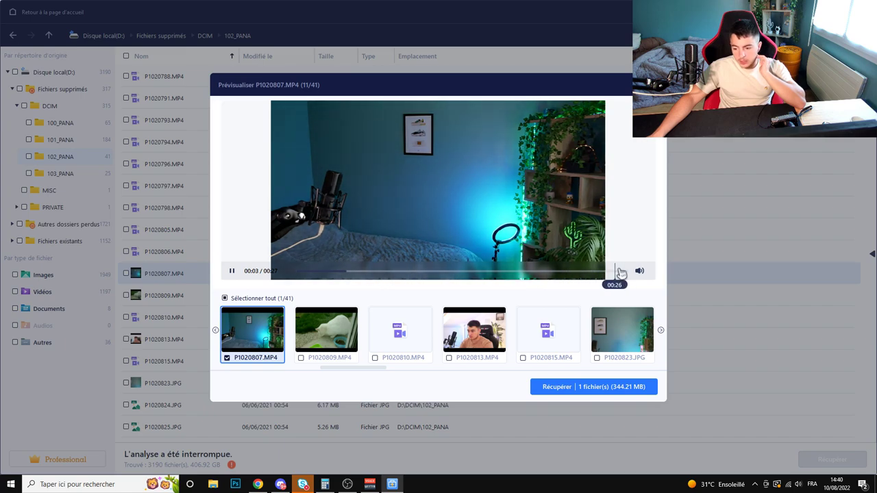
Check several moments of the P1020807.MP4 preview and recover that video.
{"action": "left_click", "coordinate": [437, 272]}
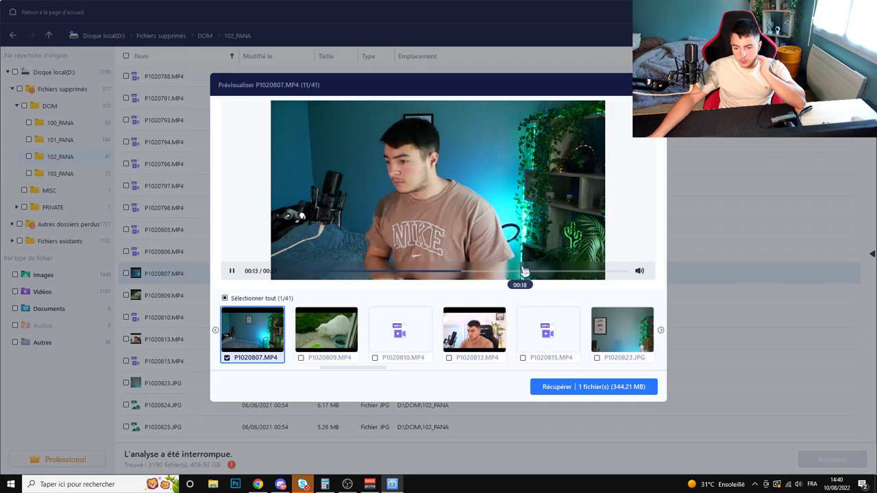
{"action": "left_click", "coordinate": [532, 271]}
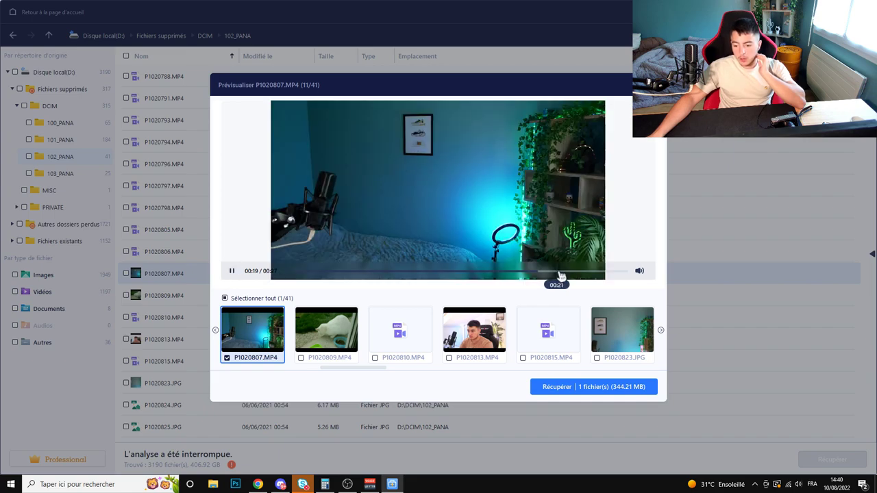
{"action": "left_click", "coordinate": [577, 388]}
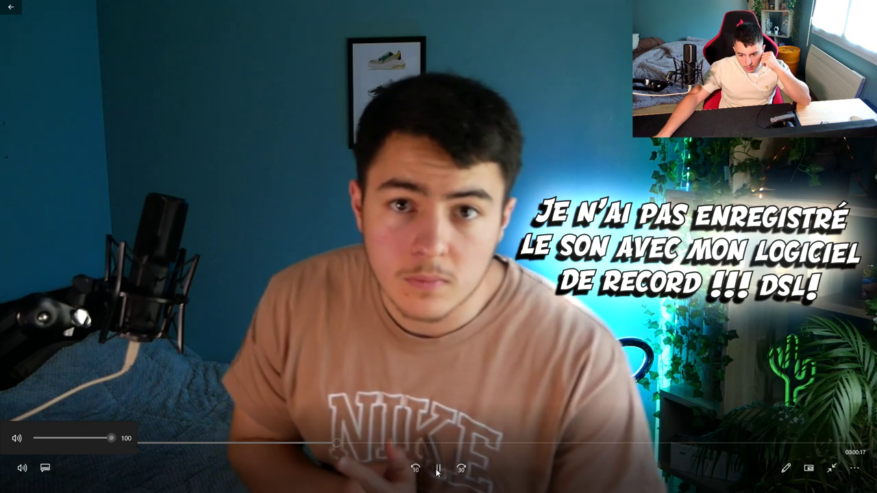
Play the recovered video P1020807 and check different moments up to near its end.
{"action": "left_click", "coordinate": [438, 468]}
{"action": "left_click", "coordinate": [531, 443]}
{"action": "key", "text": "space"}
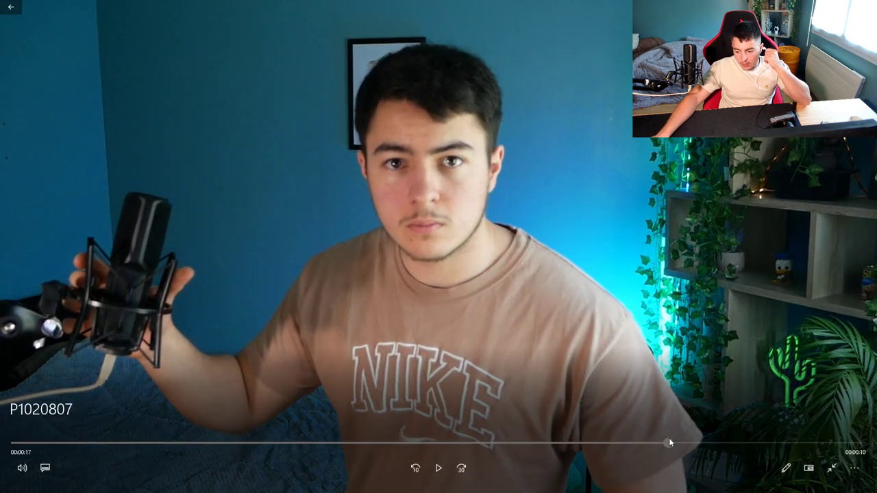
{"action": "left_click", "coordinate": [462, 469]}
{"action": "left_click", "coordinate": [439, 468]}
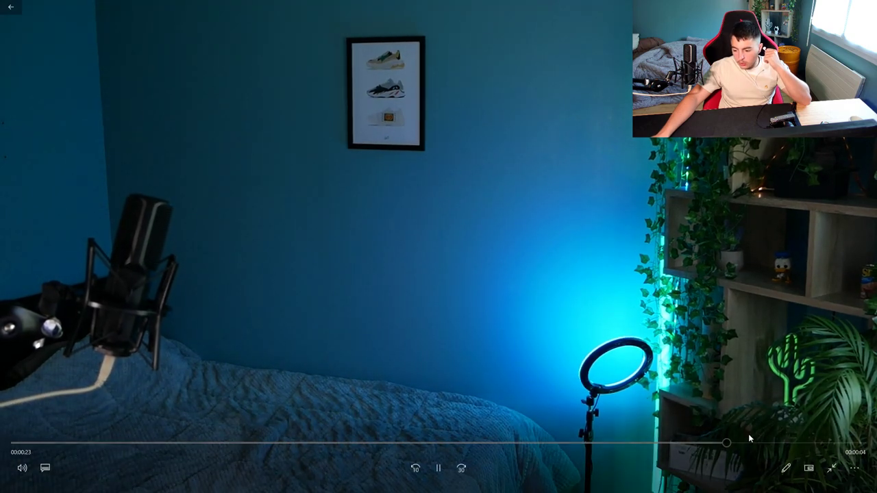
{"action": "left_click", "coordinate": [780, 444]}
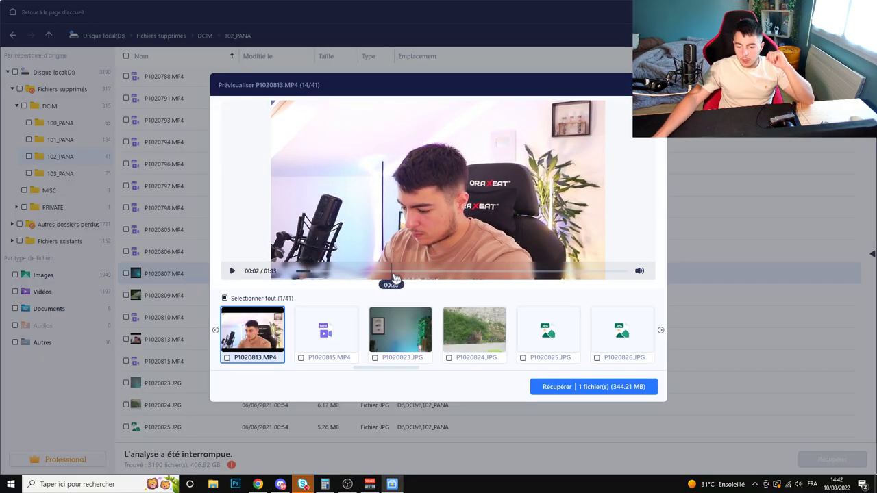
Check the preview of P1020813.MP4 at different moments, pause it and look through the following file thumbnails.
{"action": "left_click", "coordinate": [390, 273]}
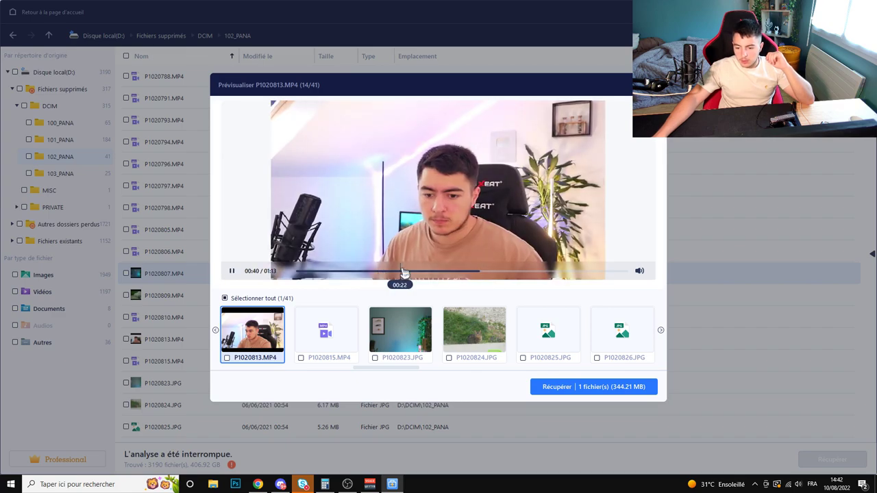
{"action": "left_click", "coordinate": [232, 272]}
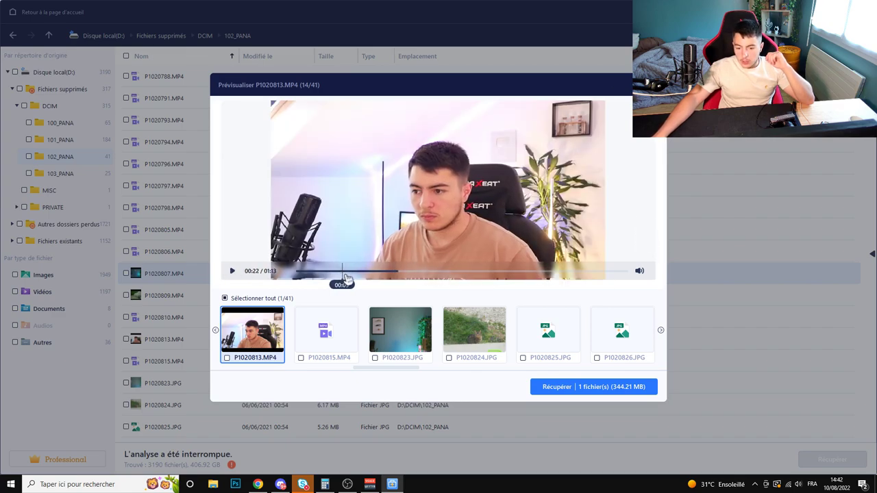
{"action": "scroll", "coordinate": [579, 359], "scroll_direction": "down", "scroll_amount": 5}
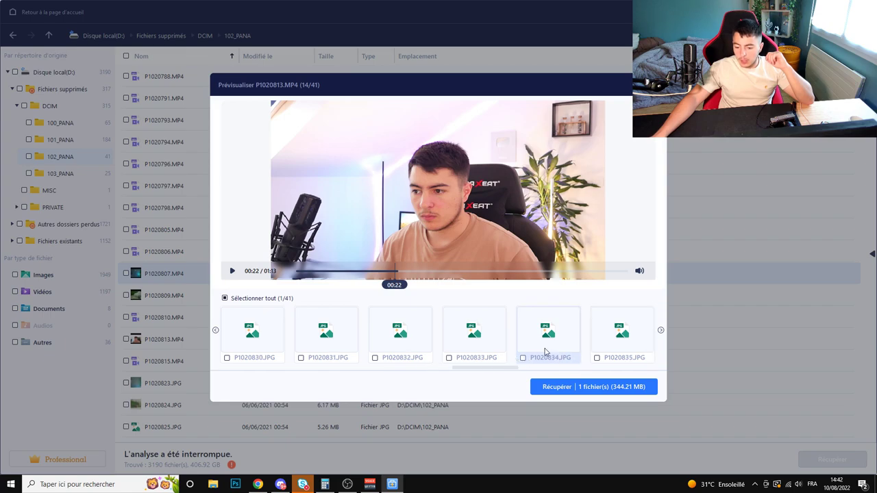
{"action": "scroll", "coordinate": [413, 338], "scroll_direction": "down", "scroll_amount": 3}
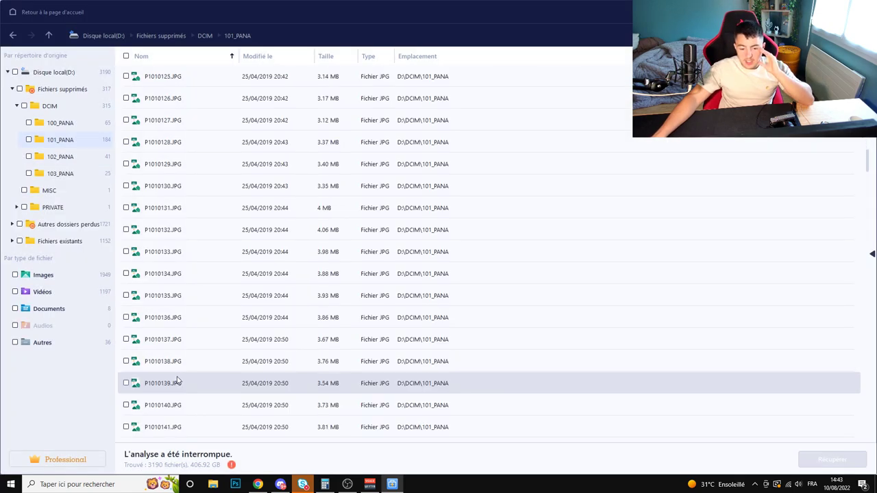
Look through the list of deleted photos and videos in the 101_PANA folder.
{"action": "scroll", "coordinate": [187, 360], "scroll_direction": "down", "scroll_amount": 4}
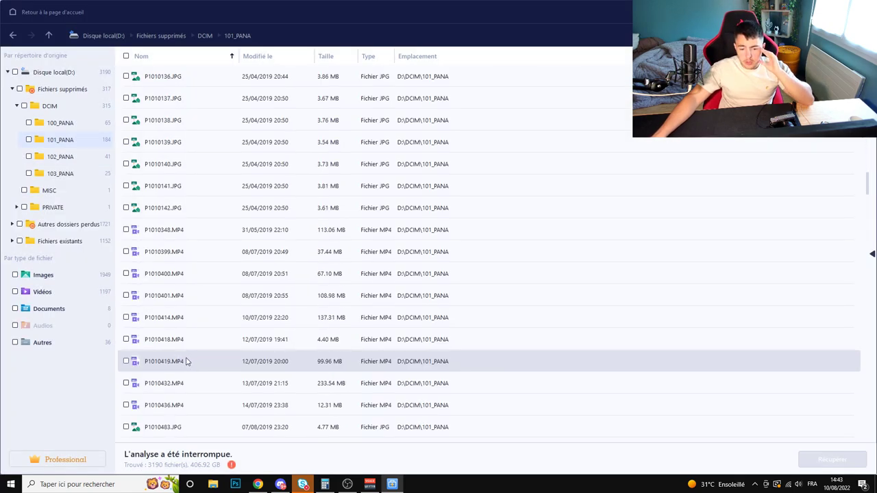
{"action": "scroll", "coordinate": [187, 360], "scroll_direction": "down", "scroll_amount": 10}
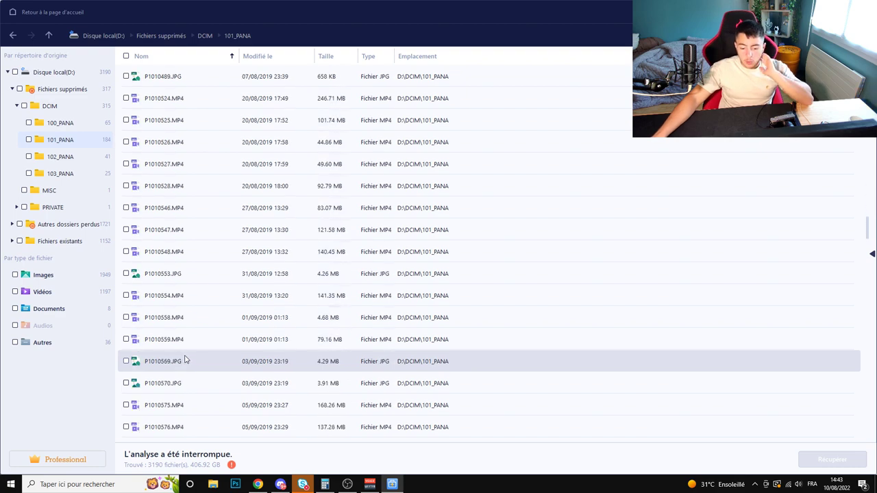
{"action": "scroll", "coordinate": [185, 361], "scroll_direction": "down", "scroll_amount": 10}
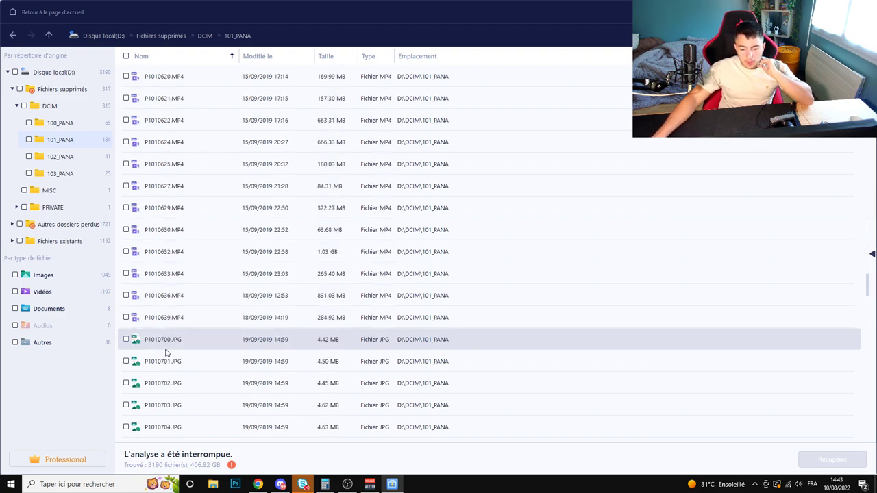
{"action": "scroll", "coordinate": [175, 351], "scroll_direction": "down", "scroll_amount": 5}
Switch to File Explorer, create a text document named mdp in the test recup folder and open it.
{"action": "key", "text": "alt+Tab"}
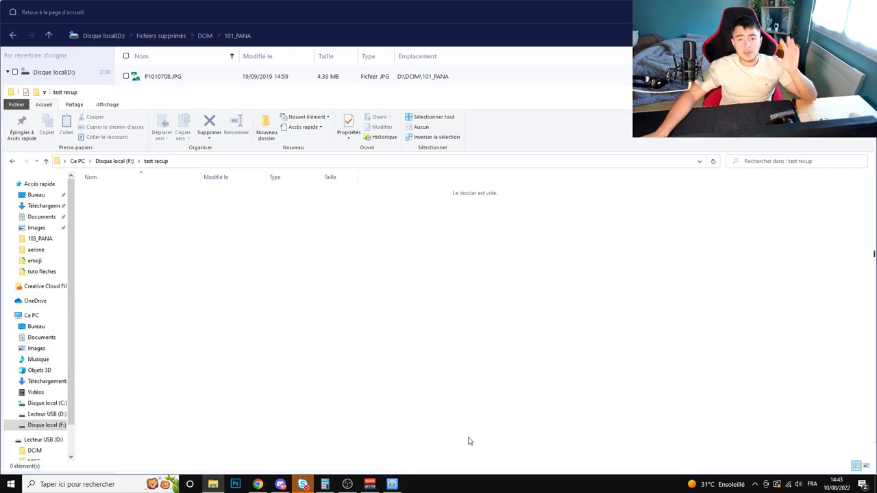
{"action": "right_click", "coordinate": [280, 315]}
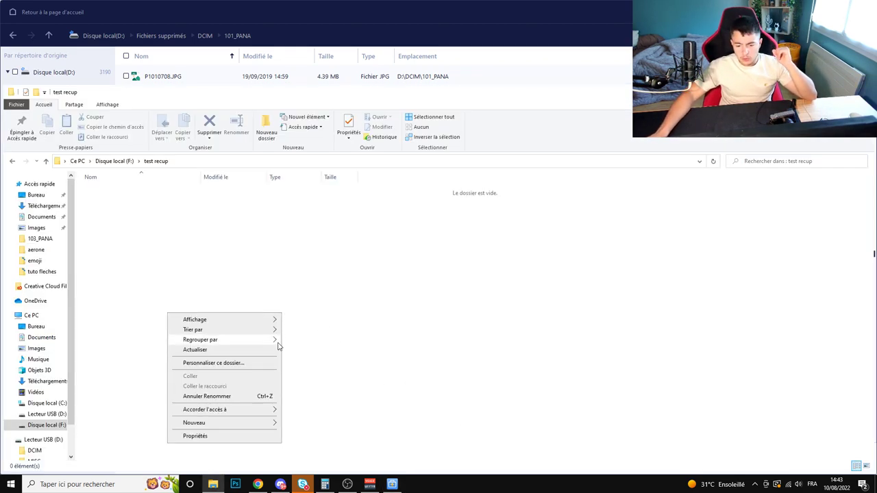
{"action": "mouse_move", "coordinate": [231, 423]}
{"action": "left_click", "coordinate": [318, 398]}
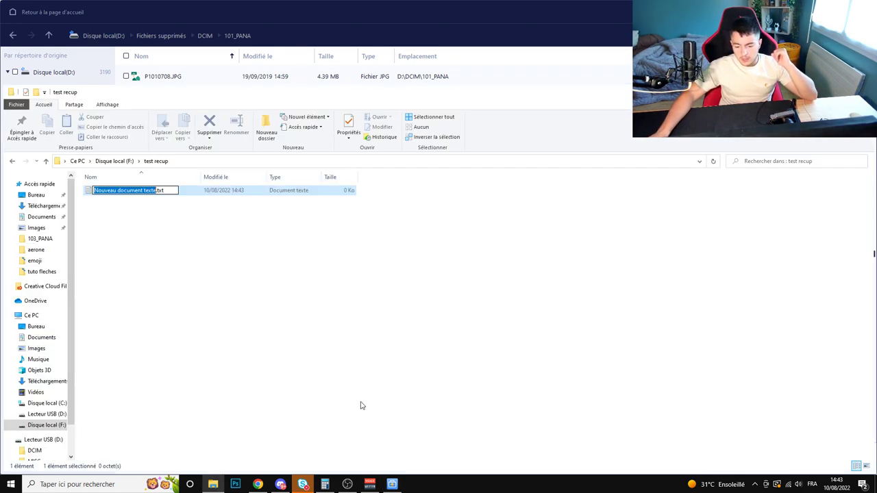
{"action": "type", "text": "mdp"}
{"action": "key", "text": "Return"}
{"action": "key", "text": "Return"}
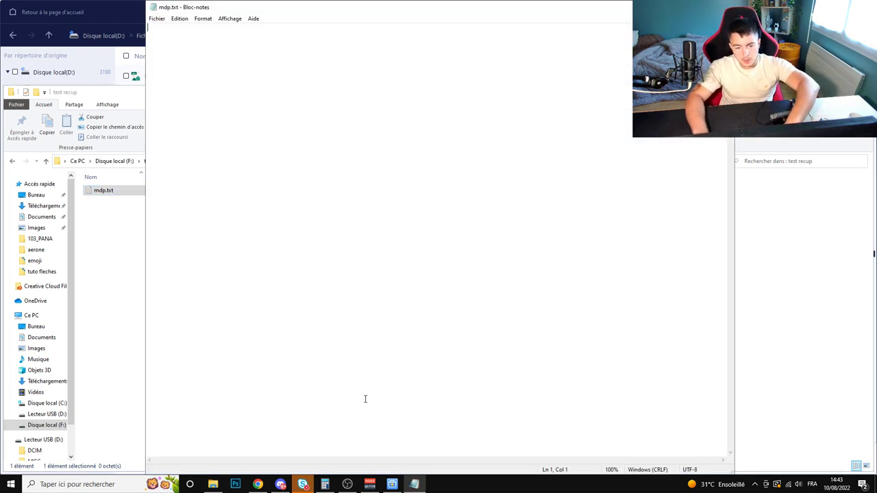
Fill mdp.txt with three spaced lines of made-up passwords and a final line of two dots, save it and close it.
{"action": "type", "text": "ujhfqdsgyuqfjig dsghfuri"}
{"action": "key", "text": "Return"}
{"action": "key", "text": "Return"}
{"action": "type", "text": "regfsdgdgsdgdsgsd"}
{"action": "key", "text": "Return"}
{"action": "key", "text": "Return"}
{"action": "key", "text": "Return"}
{"action": "type", "text": "123456789"}
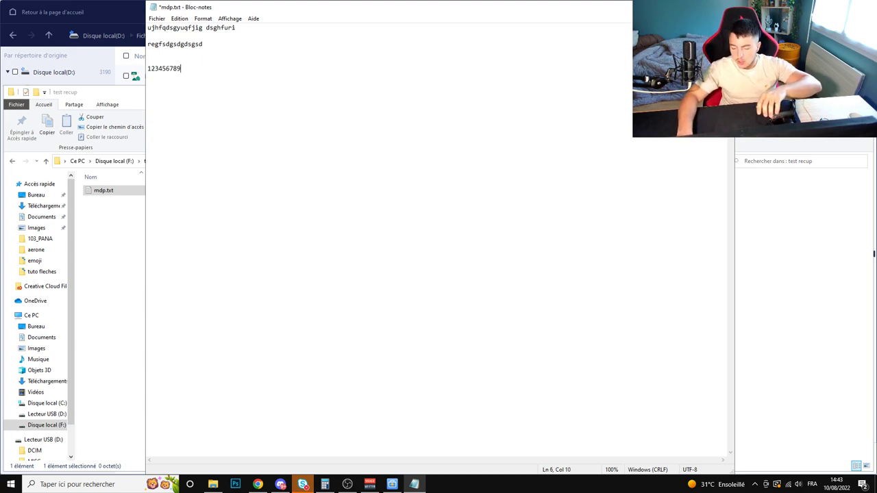
{"action": "key", "text": "Return"}
{"action": "key", "text": "Return"}
{"action": "type", "text": ".."}
{"action": "key", "text": "ctrl+s"}
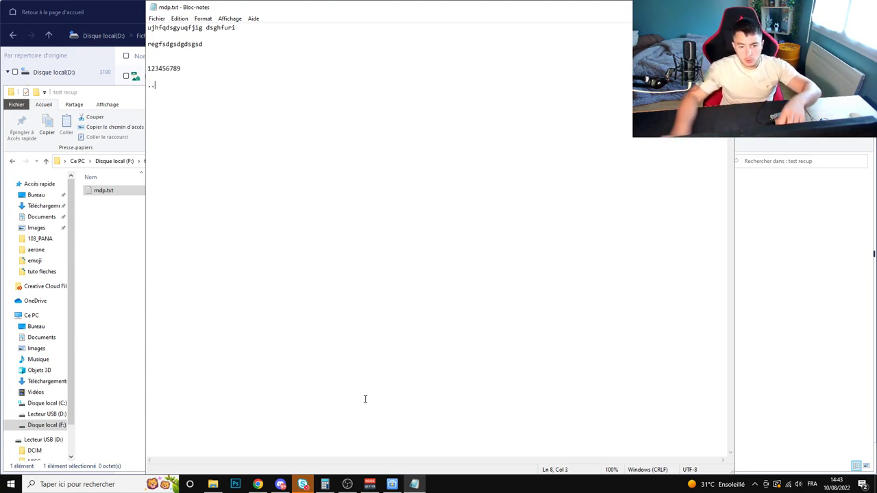
{"action": "key", "text": "alt+F4"}
Delete mdp.txt from the test recup folder and remove it permanently from the Recycle Bin.
{"action": "key", "text": "Delete"}
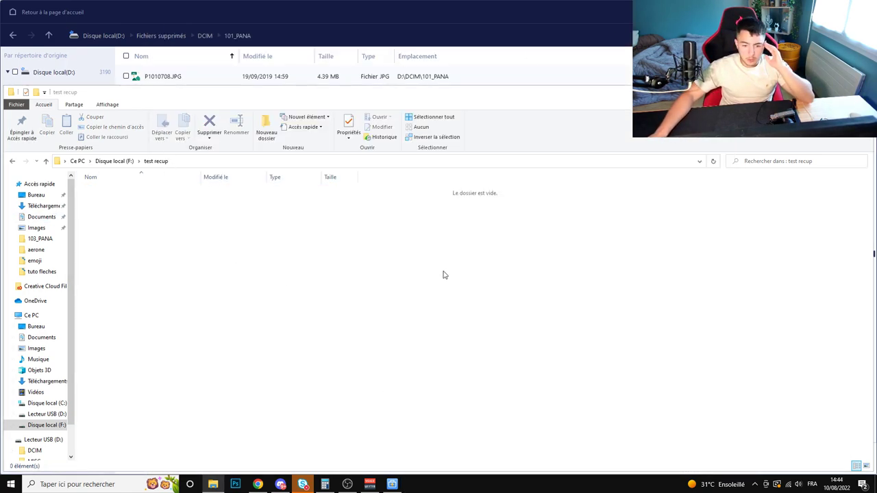
{"action": "key", "text": "alt+Tab"}
{"action": "left_click", "coordinate": [277, 168]}
{"action": "right_click", "coordinate": [276, 168]}
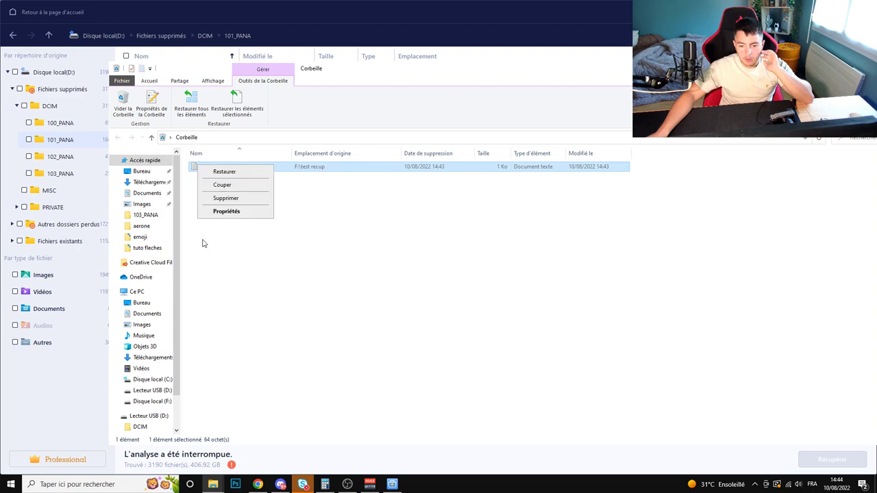
{"action": "left_click", "coordinate": [236, 198]}
{"action": "left_click", "coordinate": [463, 278]}
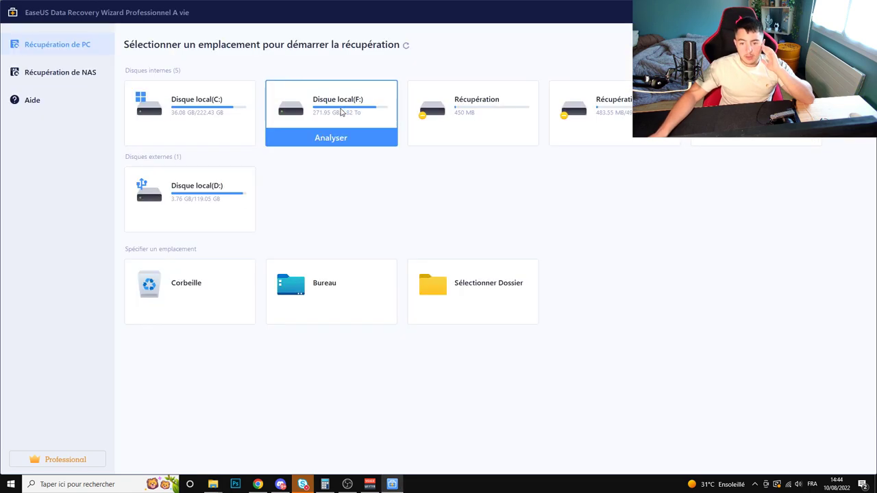
Scan Disque local (F:) with EaseUS Data Recovery Wizard and stop the deep scan early.
{"action": "left_click", "coordinate": [331, 137]}
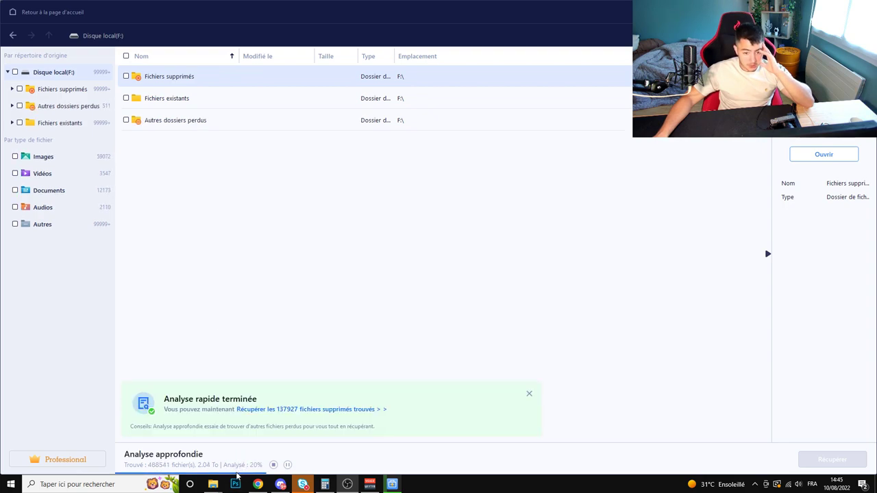
{"action": "left_click", "coordinate": [273, 465]}
{"action": "left_click", "coordinate": [465, 264]}
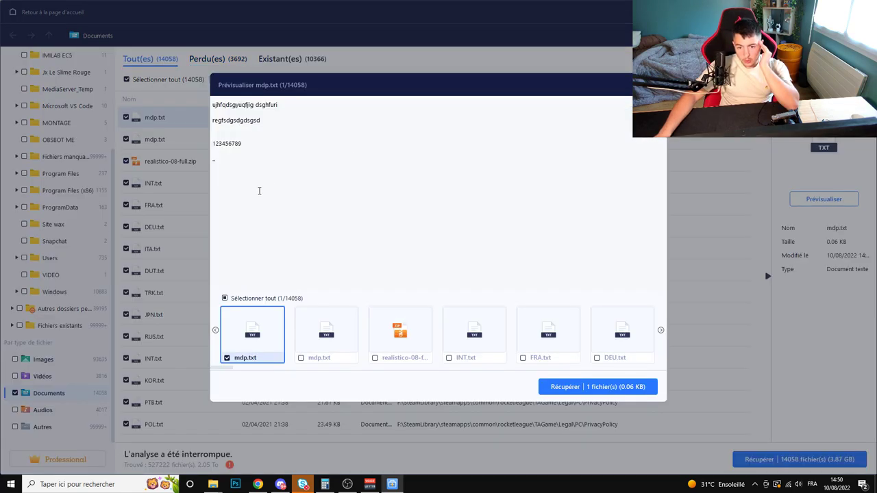
Examine the text lines in the preview of the deleted mdp.txt.
{"action": "left_click_drag", "start_coordinate": [257, 159], "coordinate": [249, 139]}
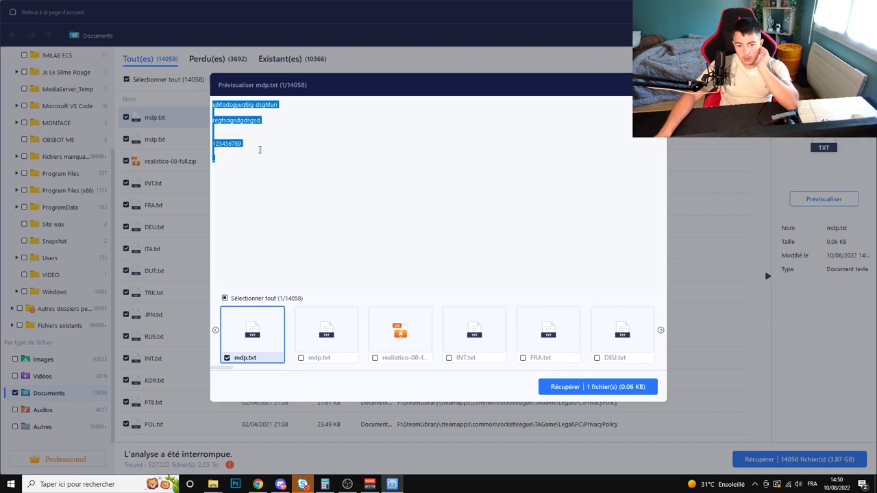
{"action": "left_click", "coordinate": [291, 188]}
{"action": "left_click_drag", "start_coordinate": [271, 187], "coordinate": [212, 143]}
{"action": "left_click", "coordinate": [233, 171]}
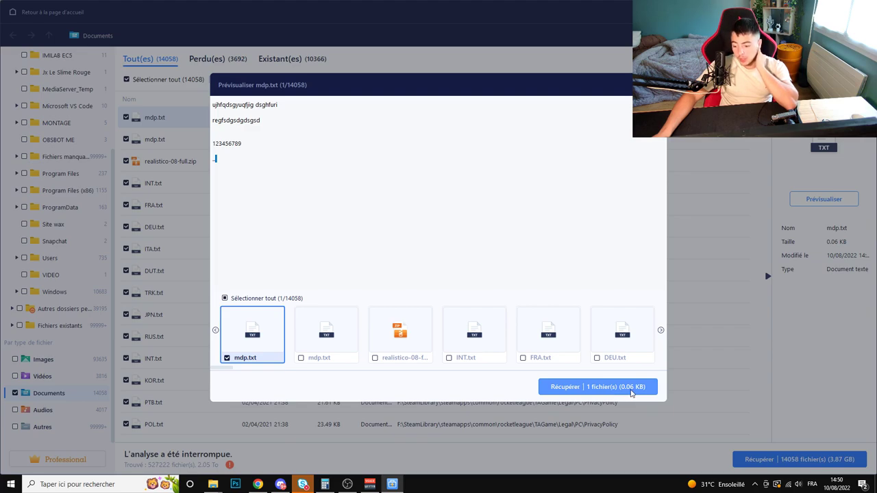
Recover the previewed mdp.txt, open the recovered copy from the Prévisualiser folder and select all of its text.
{"action": "left_click", "coordinate": [631, 388]}
{"action": "double_click", "coordinate": [191, 107]}
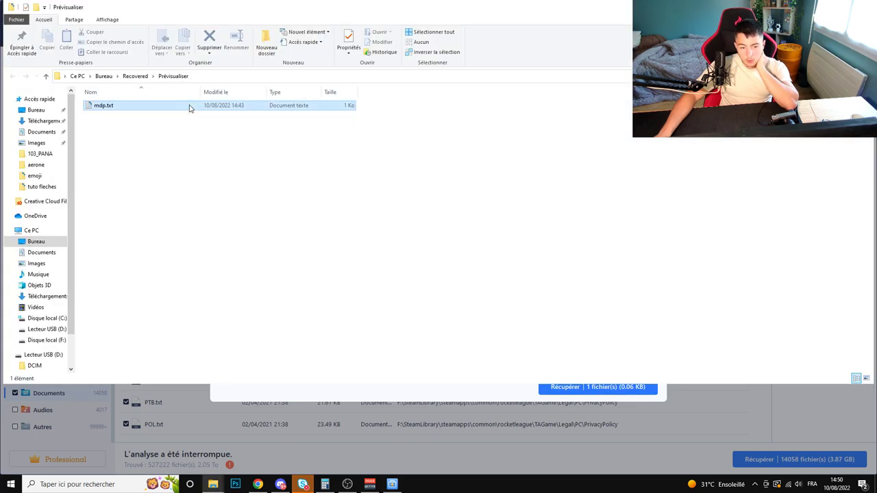
{"action": "key", "text": "ctrl+a"}
{"action": "left_click", "coordinate": [314, 175]}
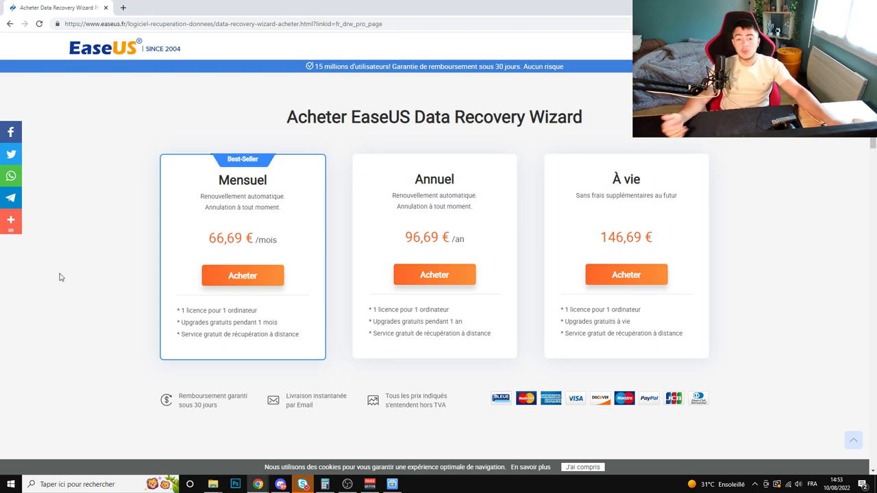
Examine the Mensuel, Annuel and À vie licence offers and the rest of the EaseUS Data Recovery Wizard purchase page.
{"action": "scroll", "coordinate": [59, 277], "scroll_direction": "down", "scroll_amount": 1}
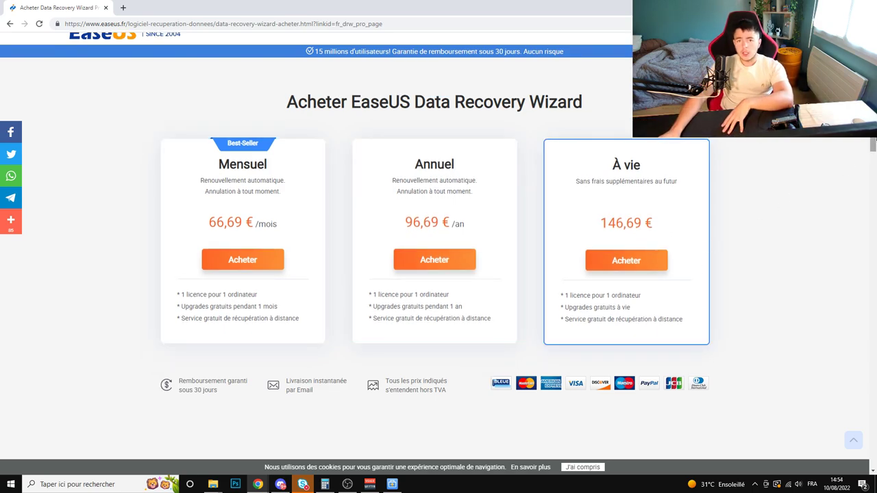
{"action": "scroll", "coordinate": [438, 274], "scroll_direction": "down", "scroll_amount": 2}
{"action": "scroll", "coordinate": [439, 274], "scroll_direction": "up", "scroll_amount": 3}
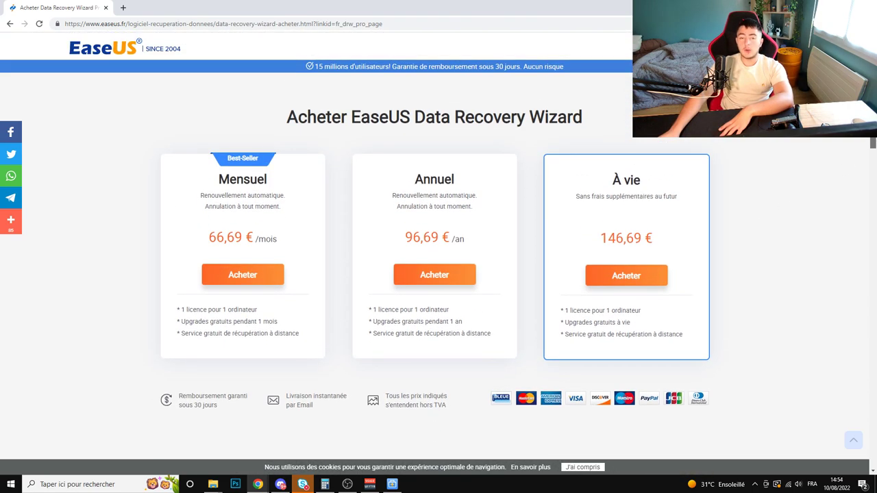
{"action": "scroll", "coordinate": [784, 226], "scroll_direction": "down", "scroll_amount": 10}
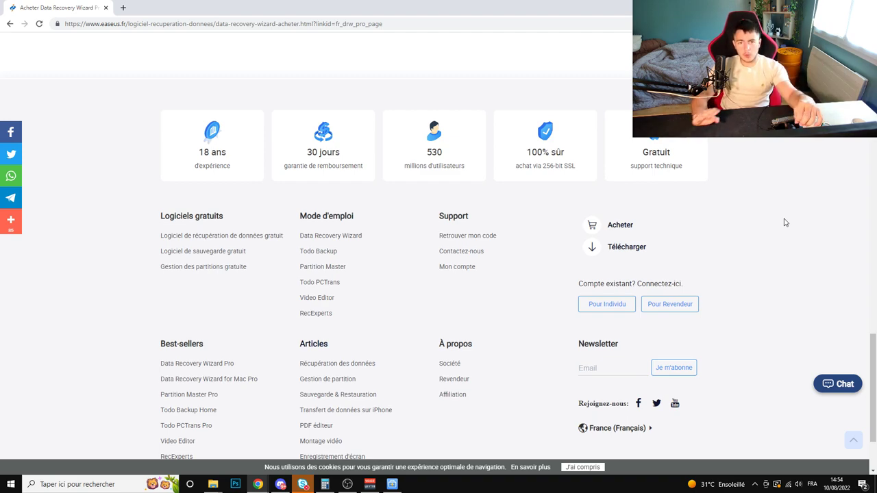
{"action": "scroll", "coordinate": [784, 223], "scroll_direction": "up", "scroll_amount": 2}
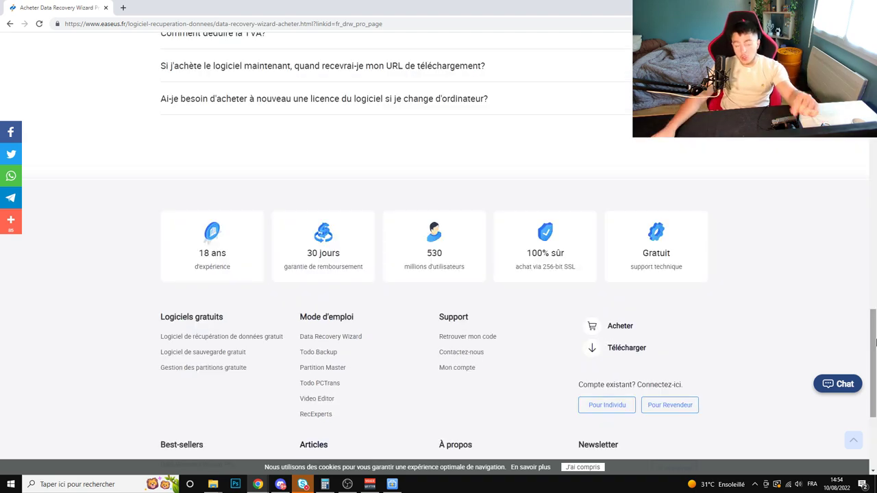
{"action": "left_click", "coordinate": [853, 442]}
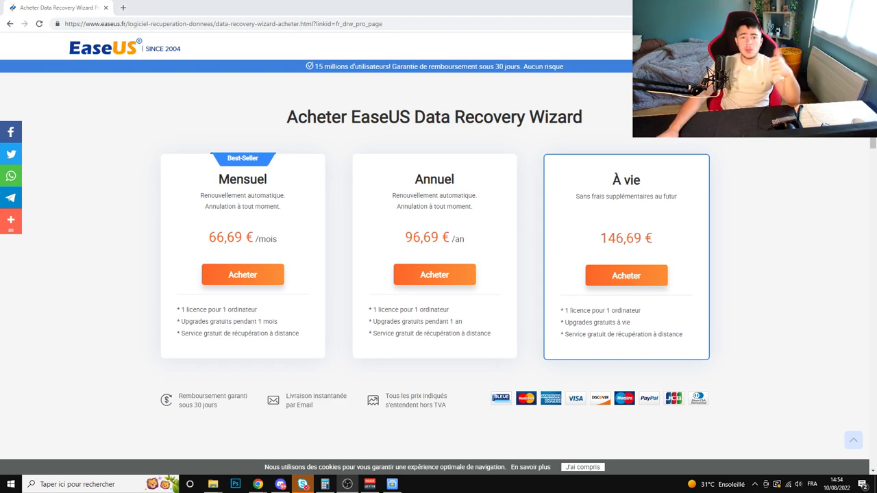